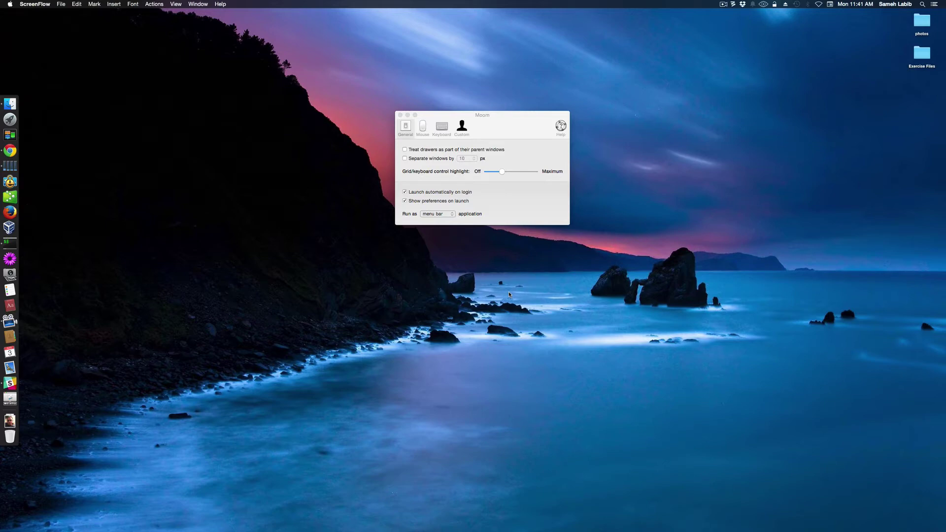
Step: Leave Moom's General 'Run as' option set to 'menu bar'
{"action": "left_click", "coordinate": [503, 139]}
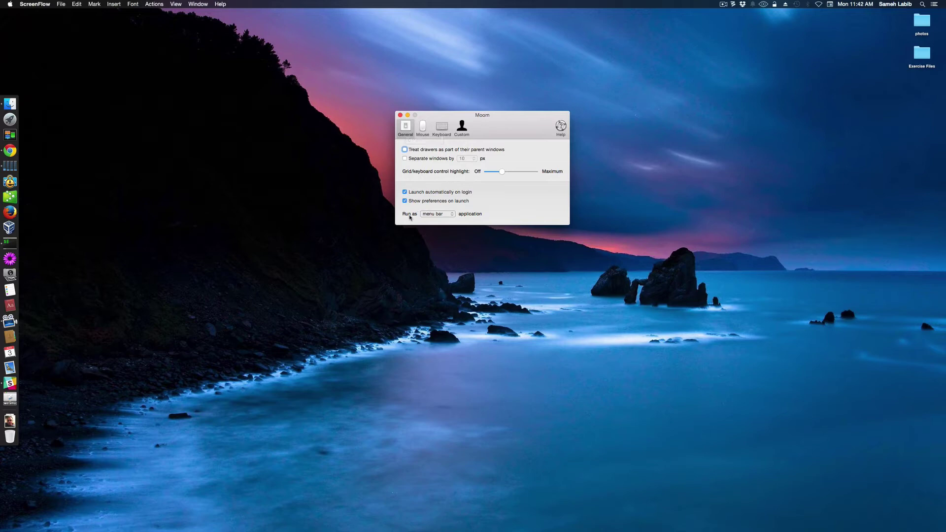
{"action": "left_click", "coordinate": [428, 214]}
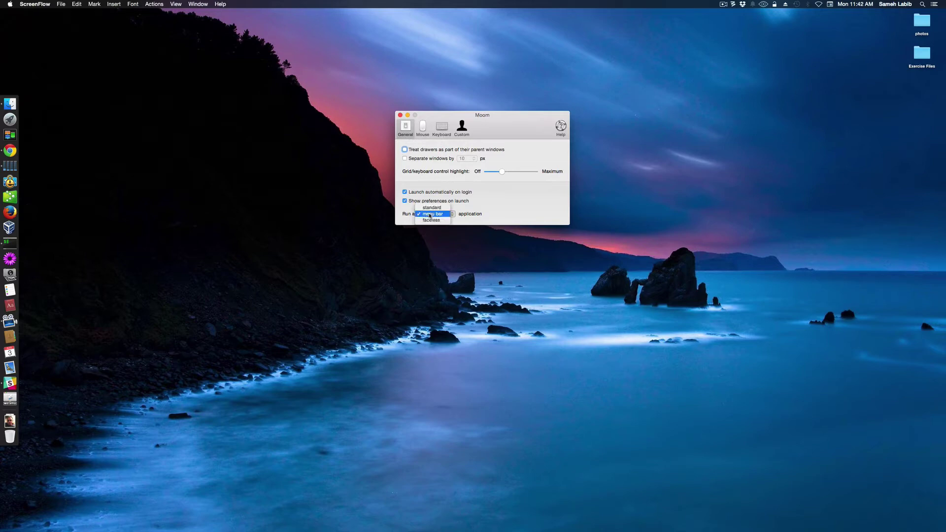
{"action": "left_click", "coordinate": [430, 214]}
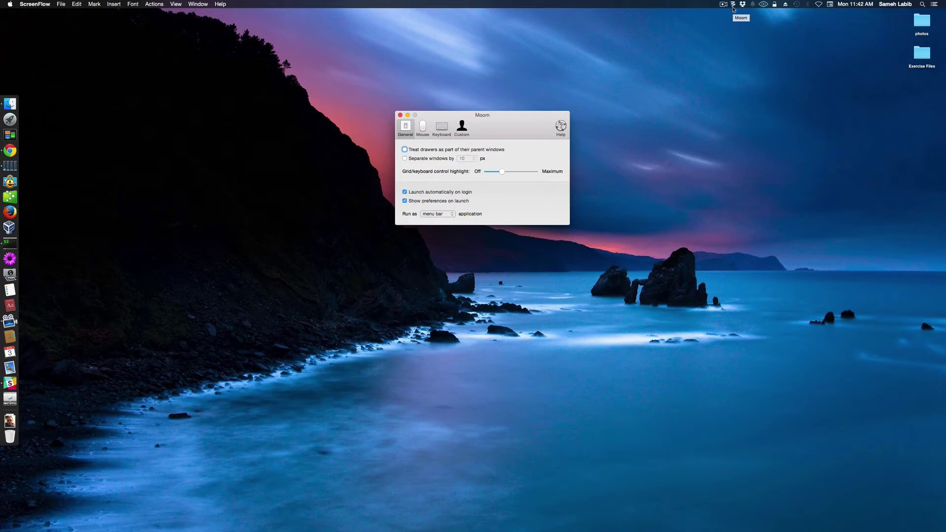
Step: Toggle Moom's Open at Login option from its Dock icon Options menu
{"action": "left_click", "coordinate": [400, 115]}
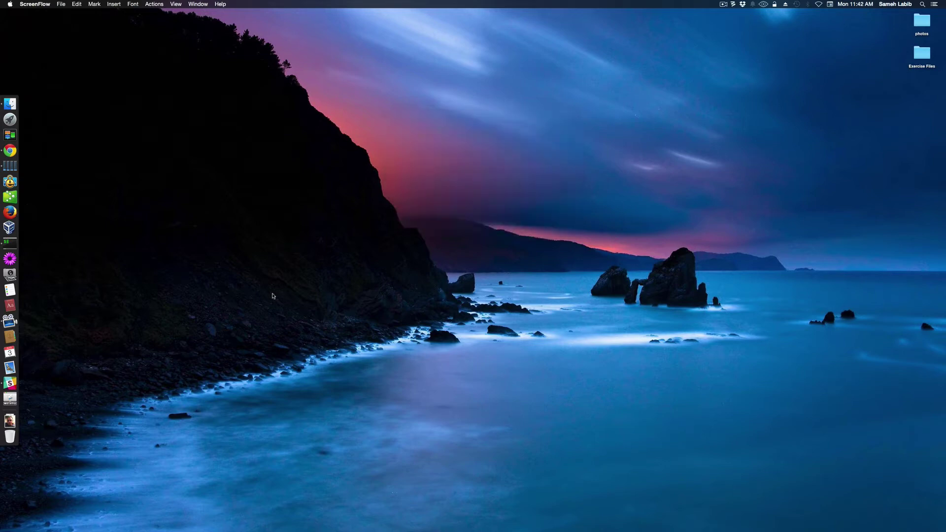
{"action": "left_click", "coordinate": [10, 398]}
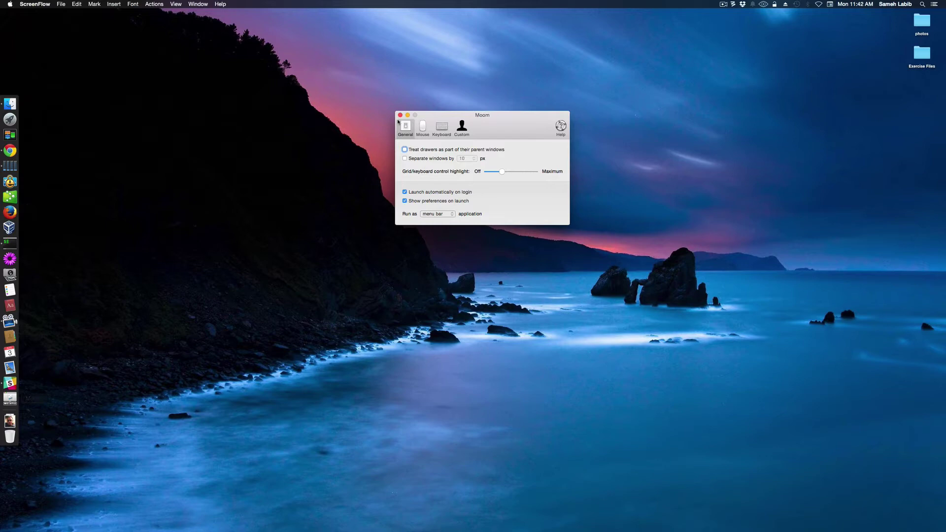
{"action": "left_click", "coordinate": [400, 116]}
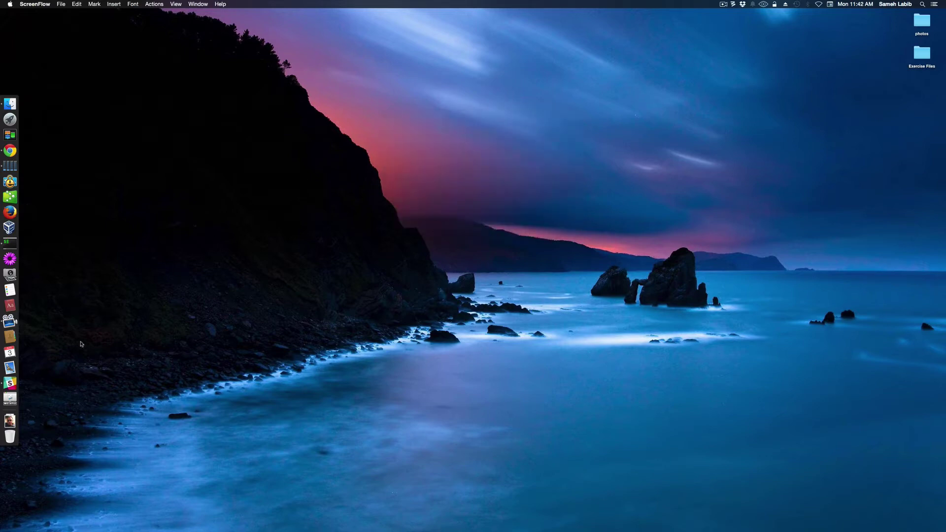
{"action": "right_click", "coordinate": [11, 398]}
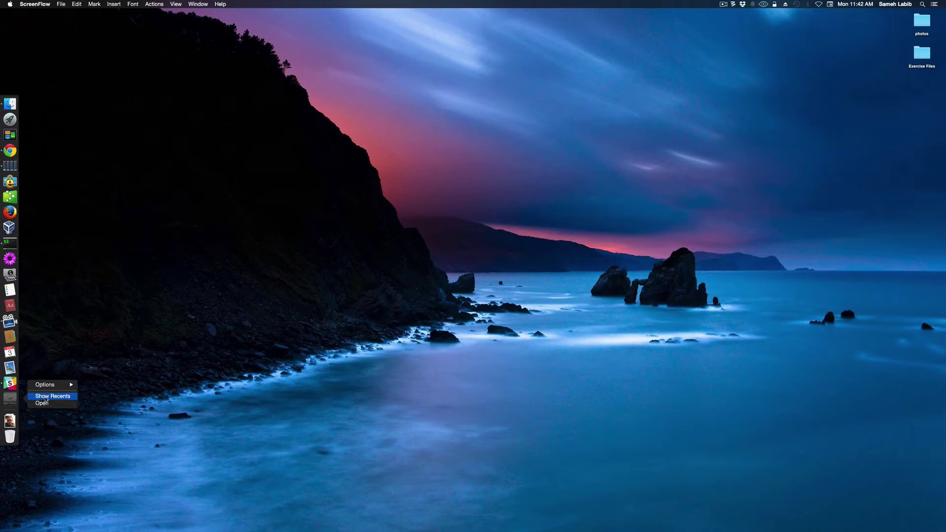
{"action": "mouse_move", "coordinate": [50, 387]}
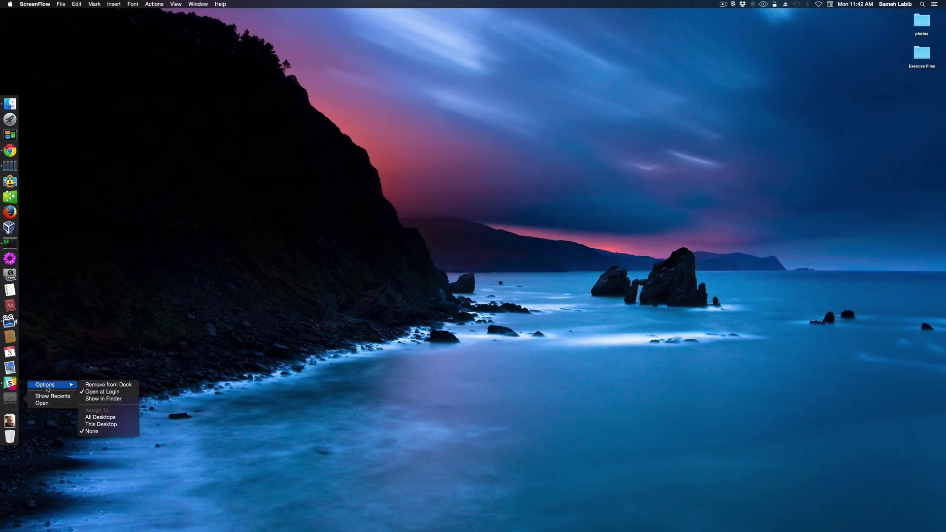
{"action": "left_click", "coordinate": [85, 393]}
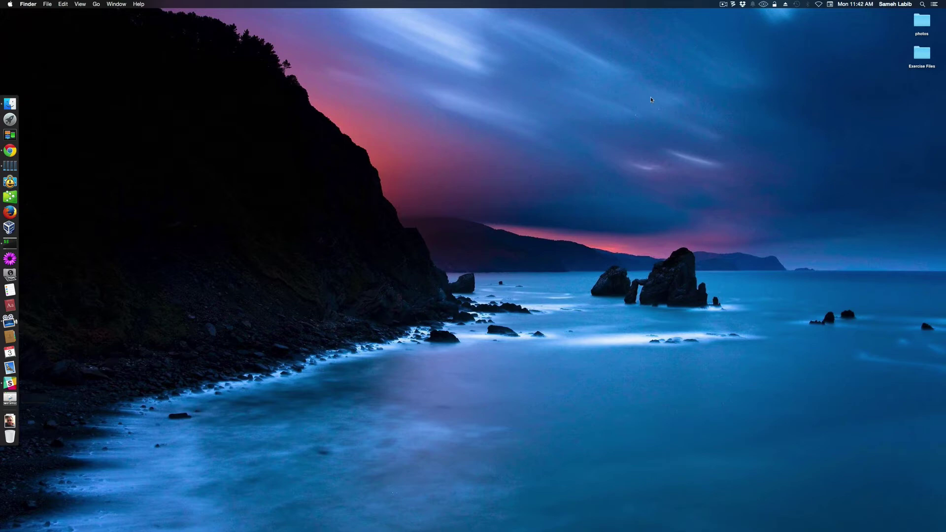
Step: Quit Moom from its menu-bar menu and relaunch it from the Dock
{"action": "left_click", "coordinate": [733, 5]}
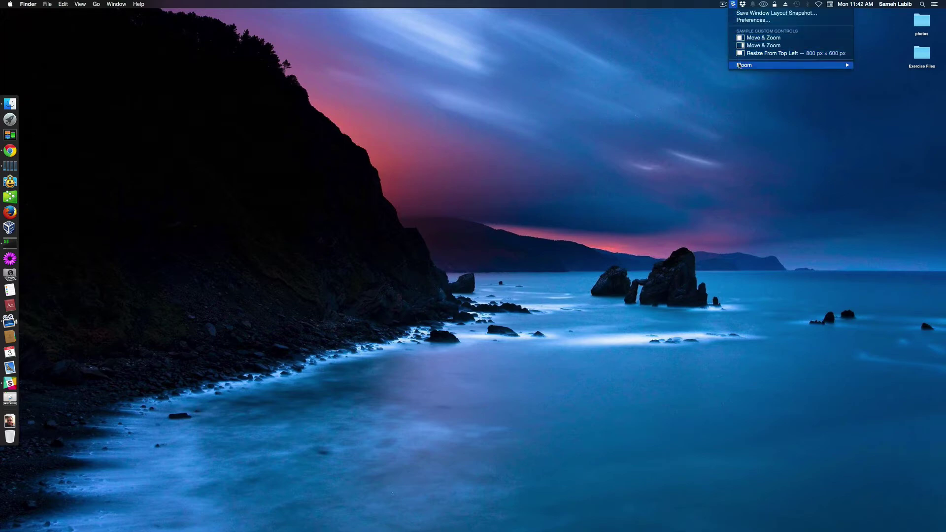
{"action": "mouse_move", "coordinate": [795, 66]}
{"action": "left_click", "coordinate": [866, 91]}
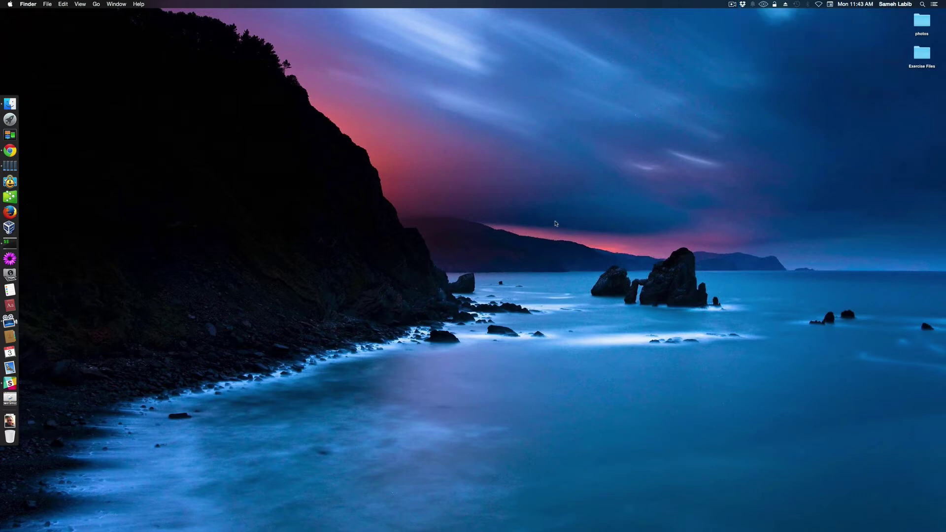
{"action": "left_click", "coordinate": [9, 402]}
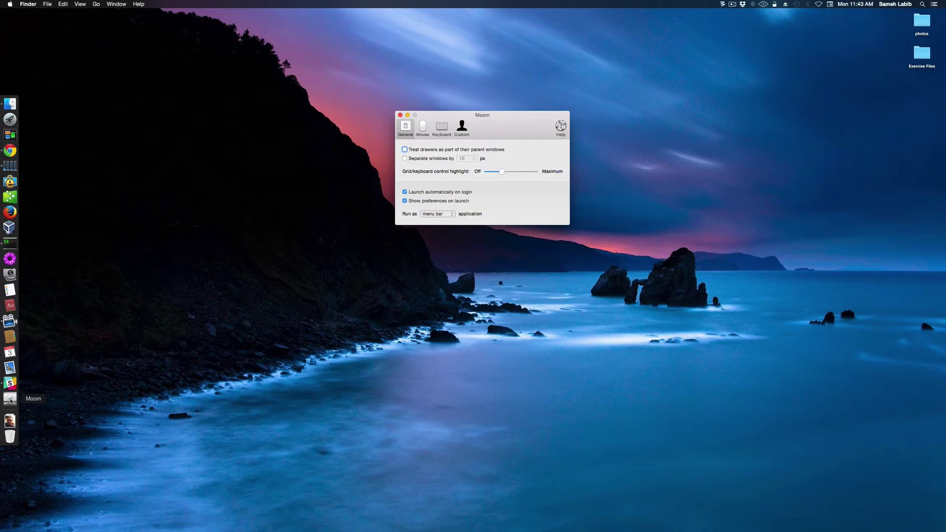
Step: Remove Moom's icon from the Dock and close its preferences
{"action": "right_click", "coordinate": [11, 401]}
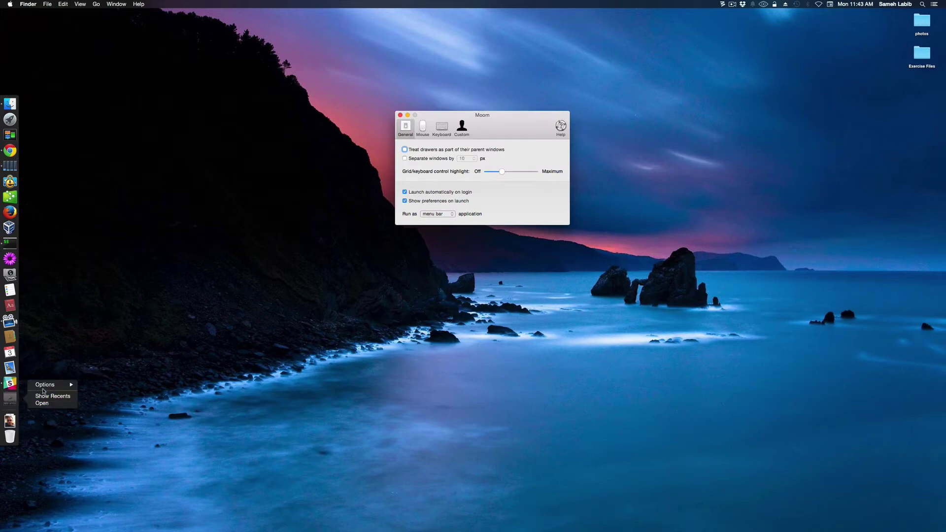
{"action": "mouse_move", "coordinate": [45, 385]}
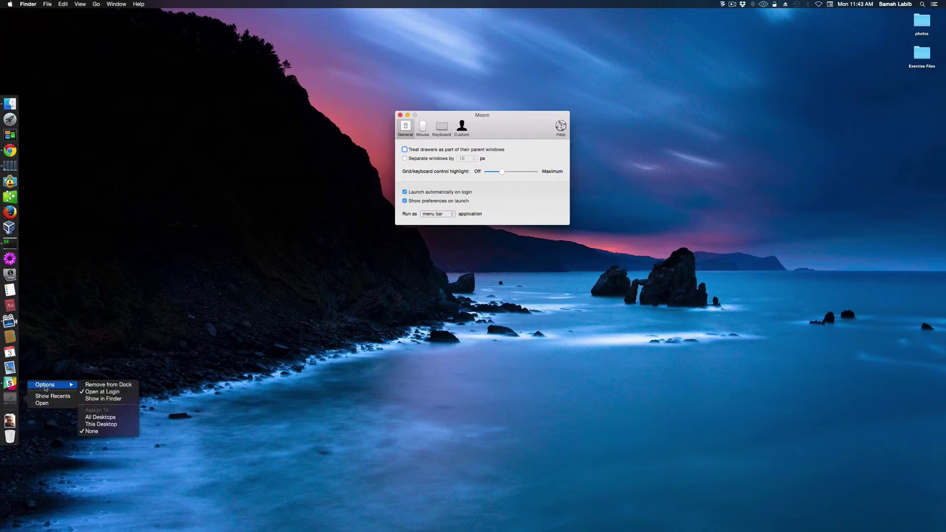
{"action": "left_click", "coordinate": [92, 385]}
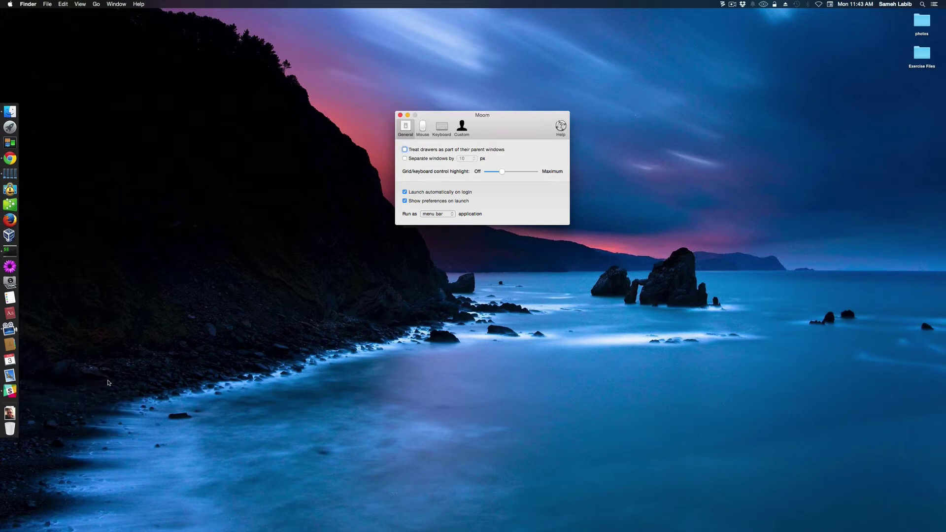
{"action": "left_click", "coordinate": [401, 115]}
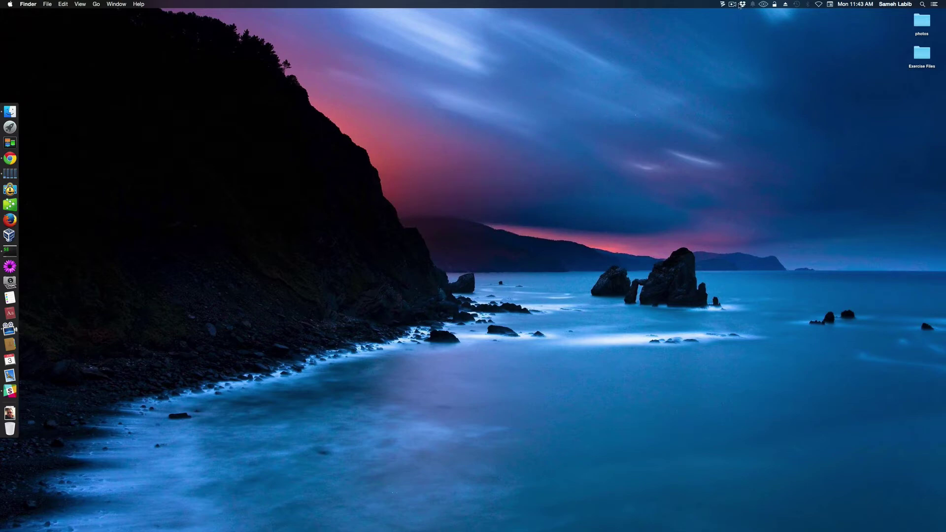
Step: Reopen Moom's preferences from the menu-bar icon, then close them
{"action": "left_click", "coordinate": [723, 4]}
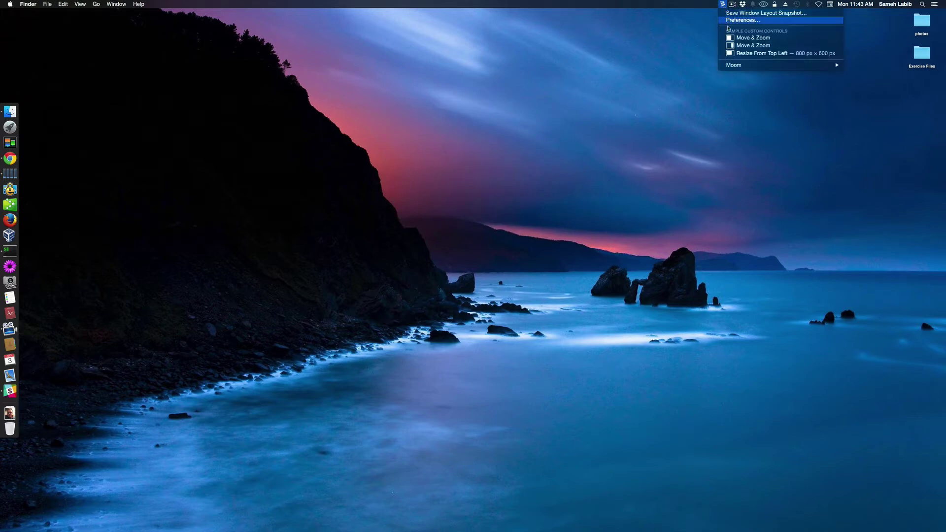
{"action": "mouse_move", "coordinate": [750, 65]}
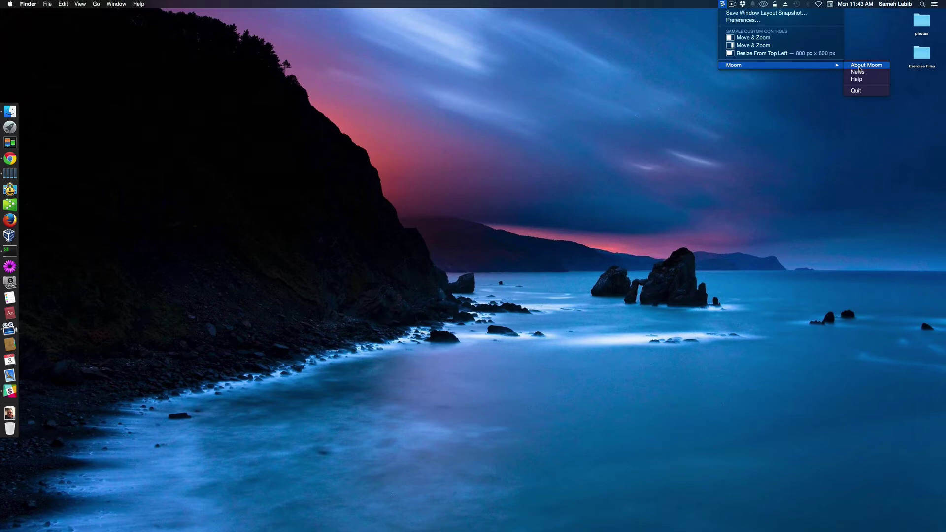
{"action": "left_click", "coordinate": [743, 20]}
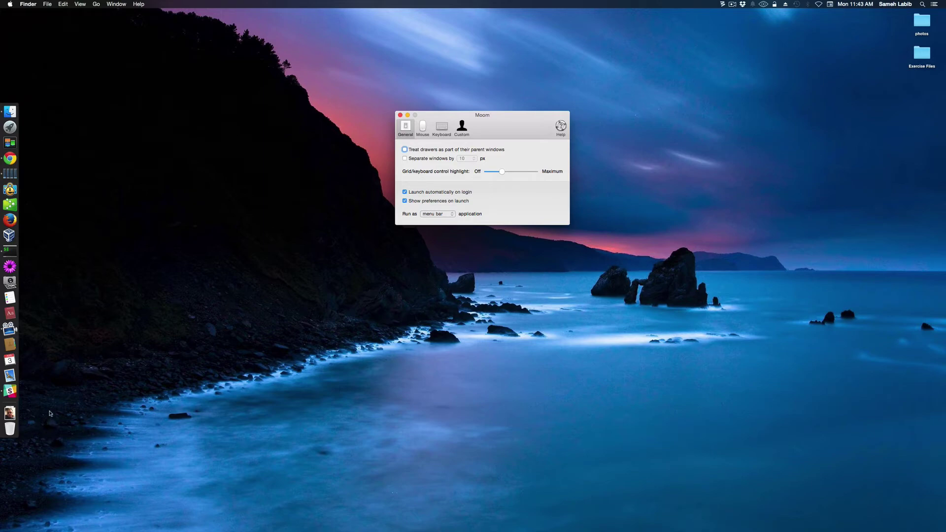
{"action": "left_click", "coordinate": [401, 114]}
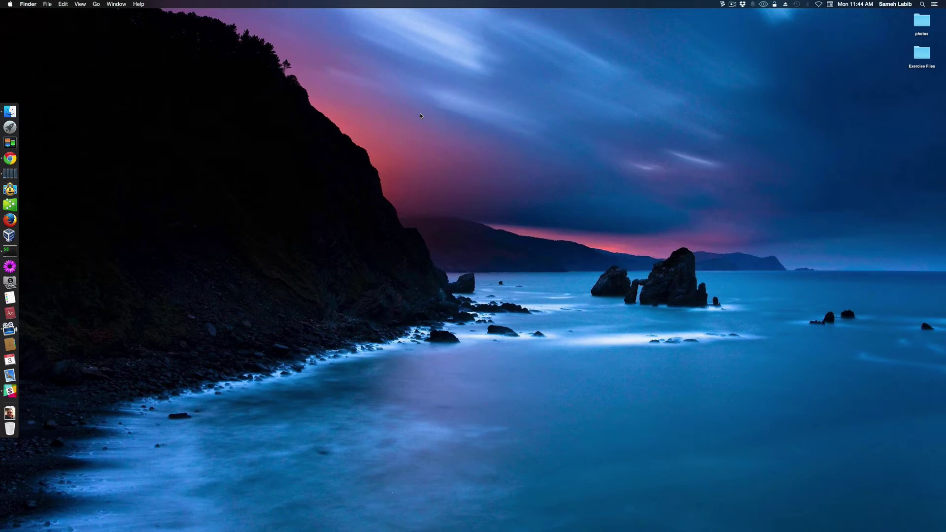
Step: Check 'Enable Move & Zoom grid' in Moom's Mouse preferences, keeping 6 × 4 cells
{"action": "left_click", "coordinate": [722, 4]}
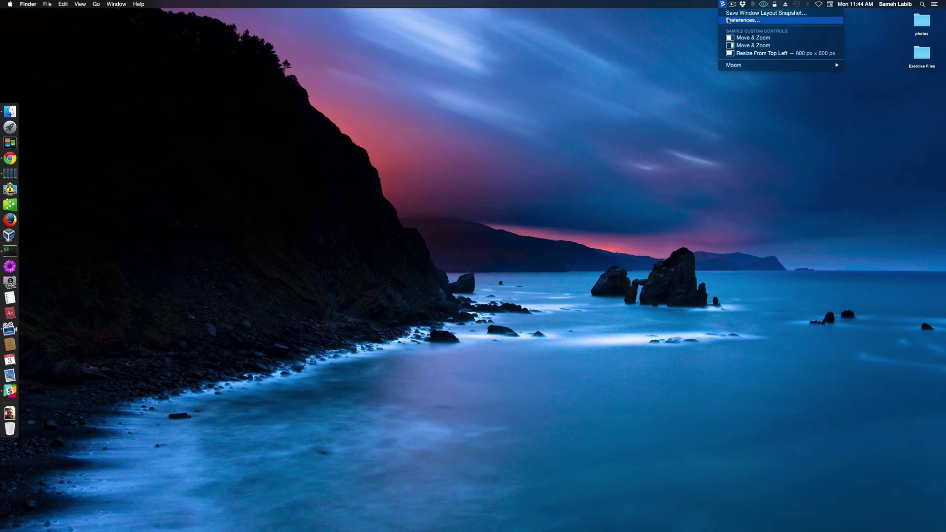
{"action": "left_click", "coordinate": [743, 21]}
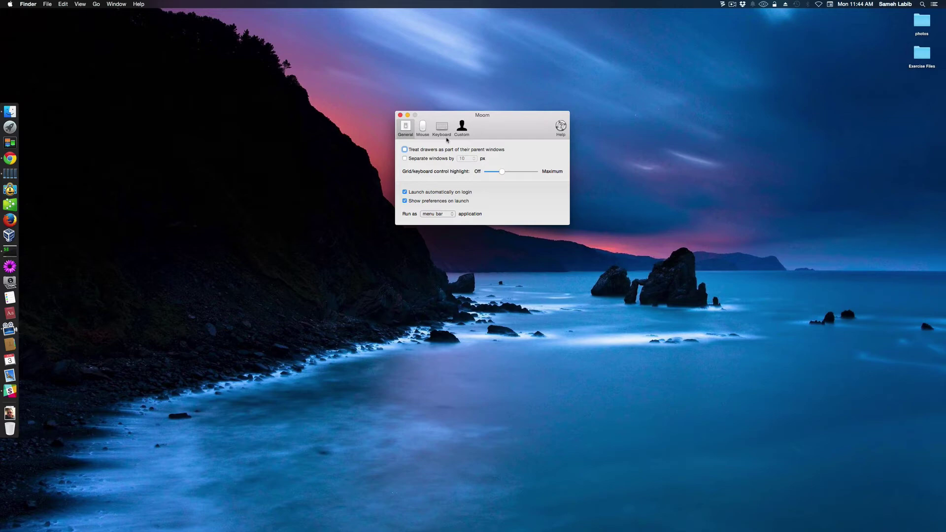
{"action": "left_click", "coordinate": [422, 129]}
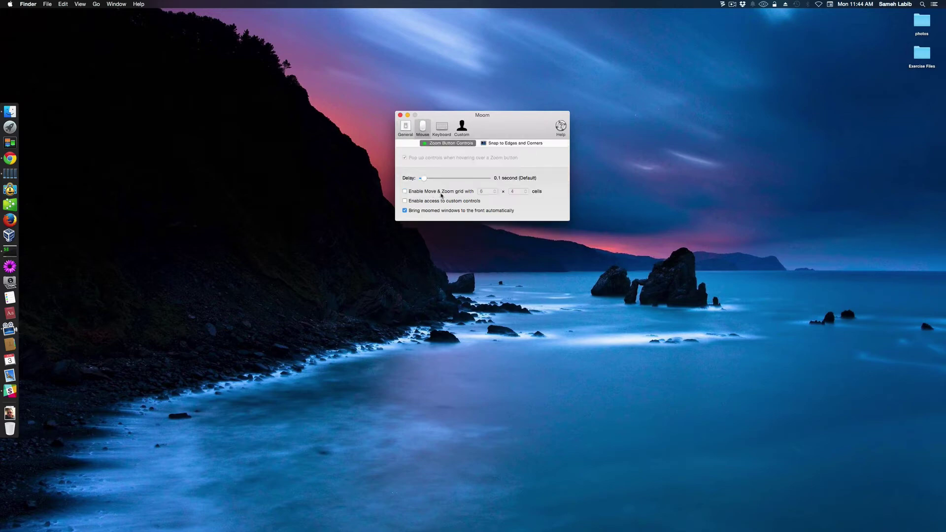
{"action": "left_click", "coordinate": [405, 192]}
{"action": "left_click", "coordinate": [494, 192]}
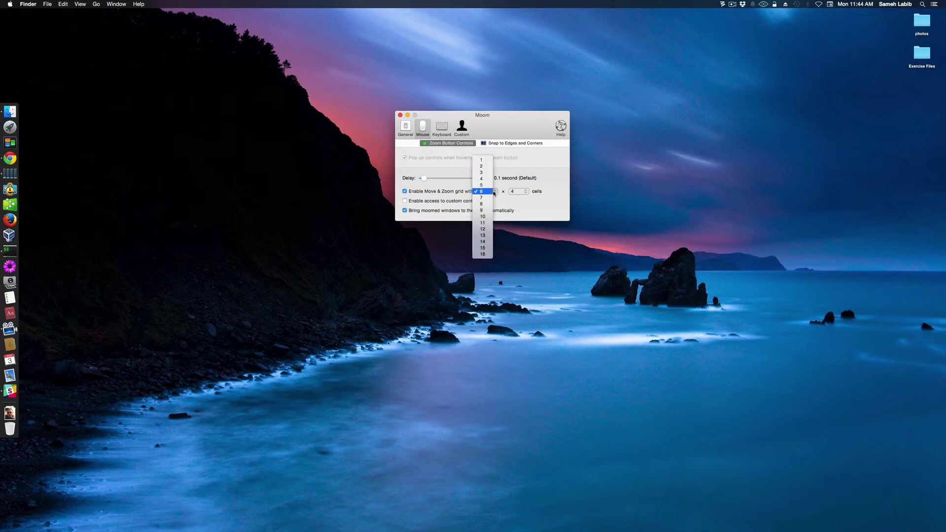
{"action": "key", "text": "Escape"}
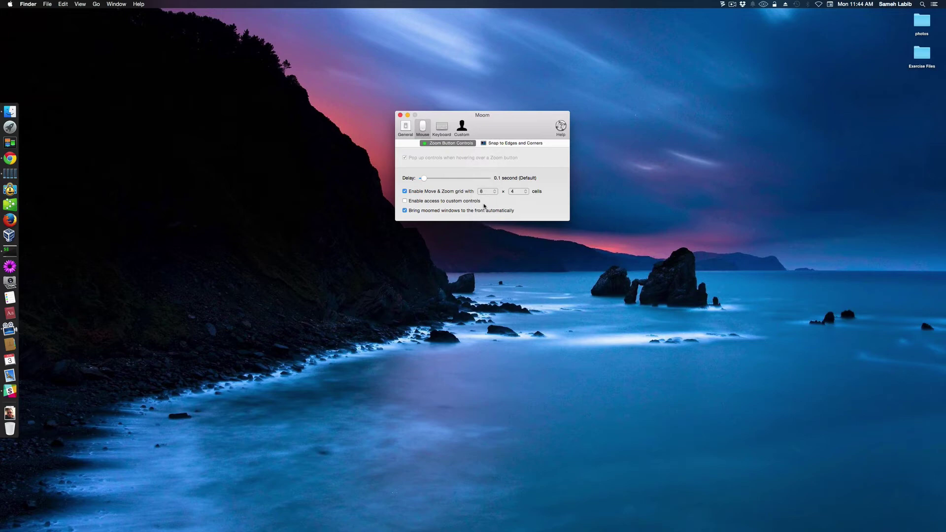
{"action": "left_click", "coordinate": [400, 115]}
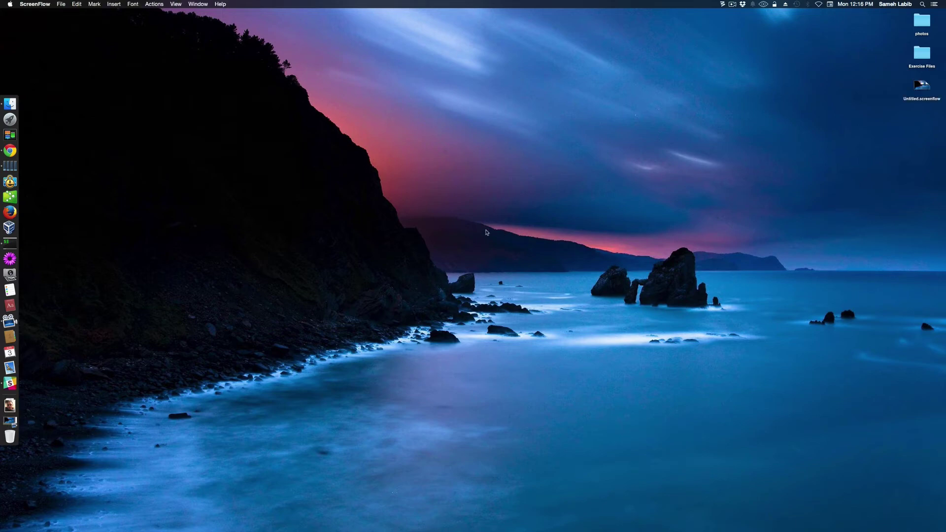
Step: Launch Dictionary and drag across Moom's grid to fill the lower-right quarter
{"action": "left_click", "coordinate": [11, 308]}
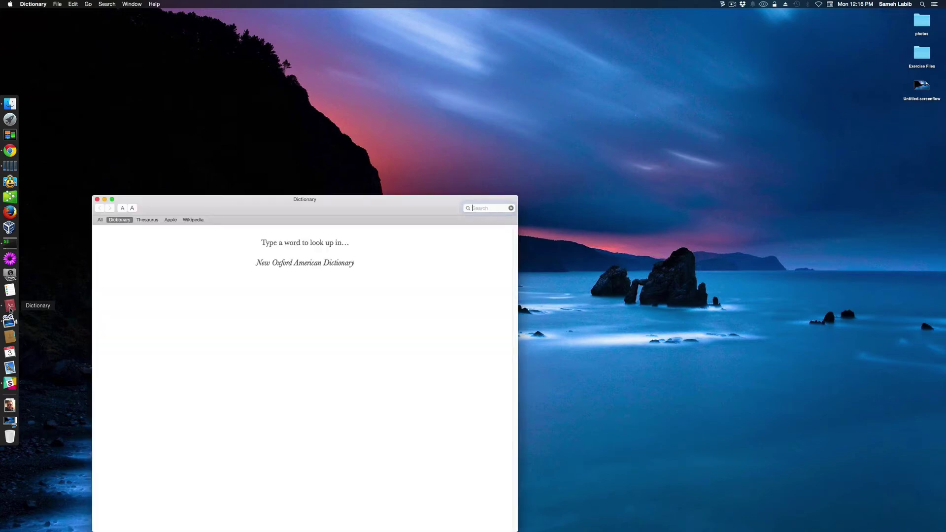
{"action": "left_click_drag", "start_coordinate": [185, 206], "coordinate": [137, 39]}
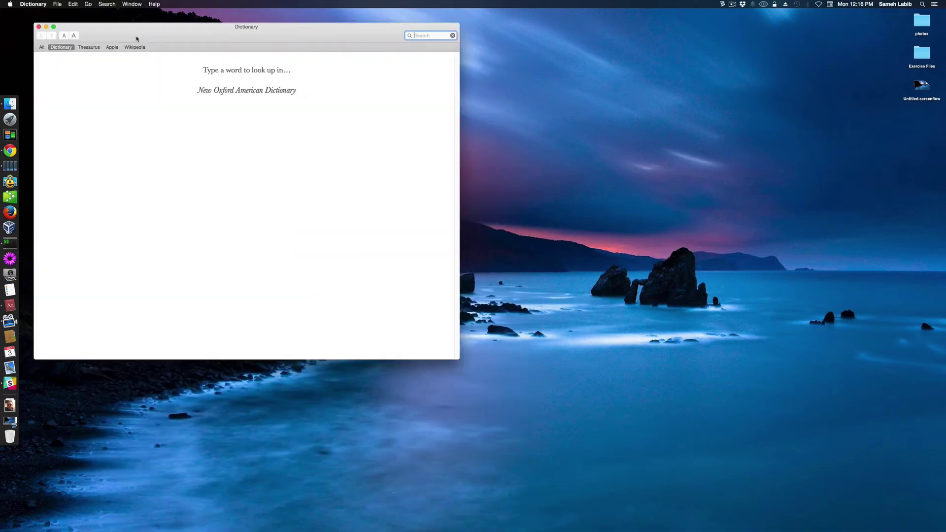
{"action": "mouse_move", "coordinate": [54, 27]}
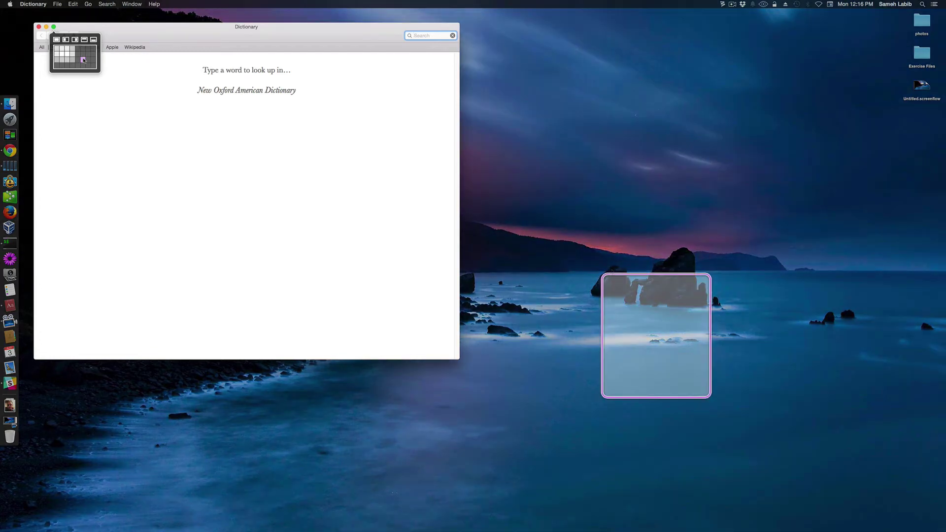
{"action": "left_click_drag", "start_coordinate": [85, 60], "coordinate": [87, 61]}
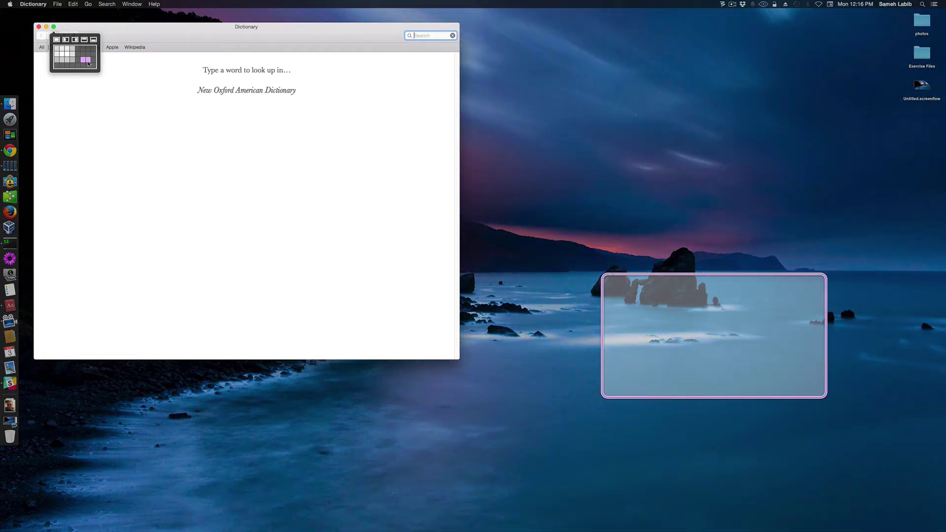
{"action": "left_click_drag", "start_coordinate": [89, 64], "coordinate": [92, 66]}
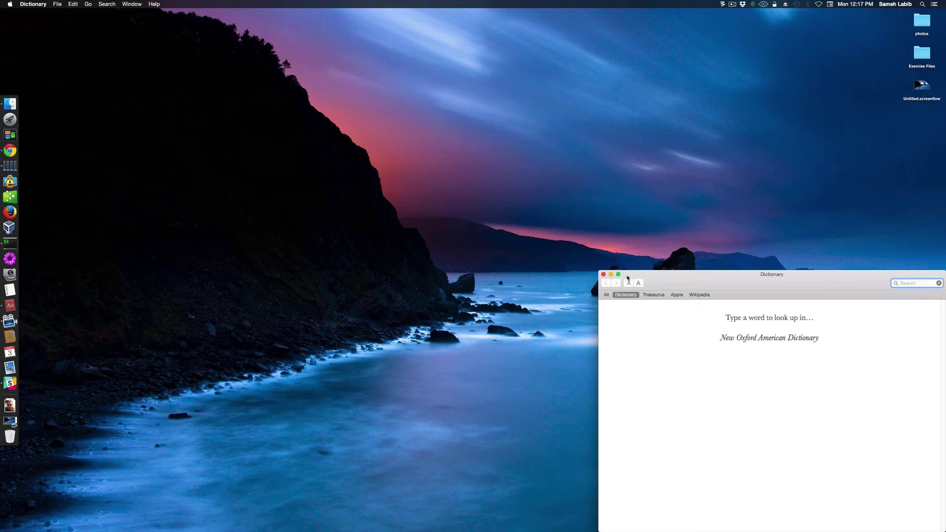
Step: Snap the Dictionary window top-left, then to the right half, using Moom's layout icons
{"action": "mouse_move", "coordinate": [619, 275]}
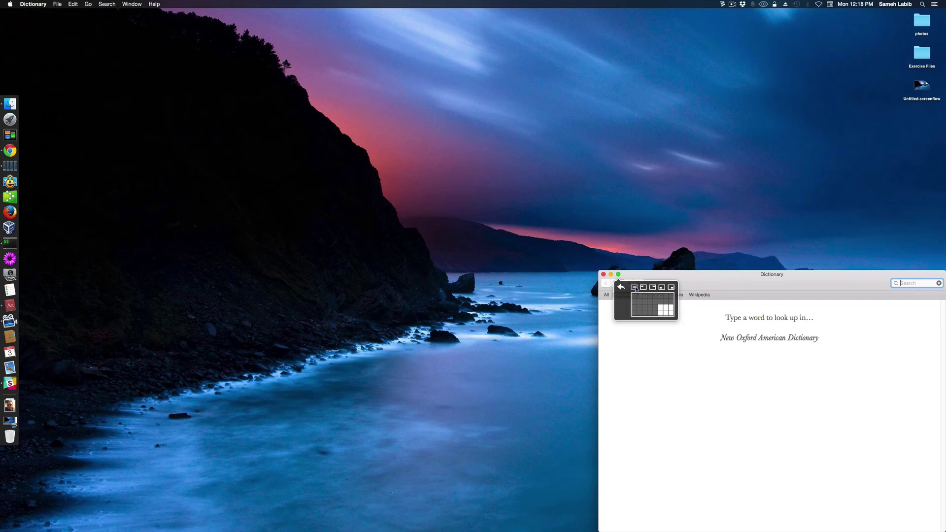
{"action": "left_click", "coordinate": [635, 287]}
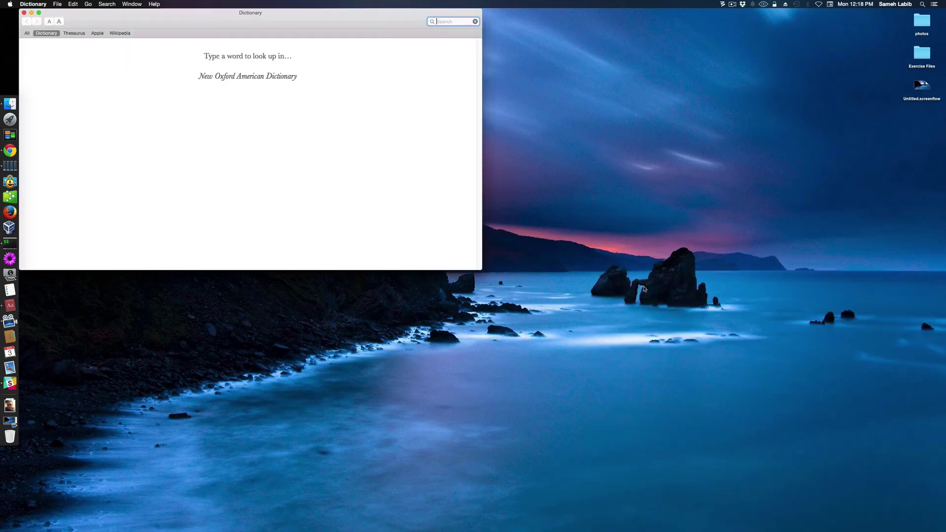
{"action": "mouse_move", "coordinate": [39, 12]}
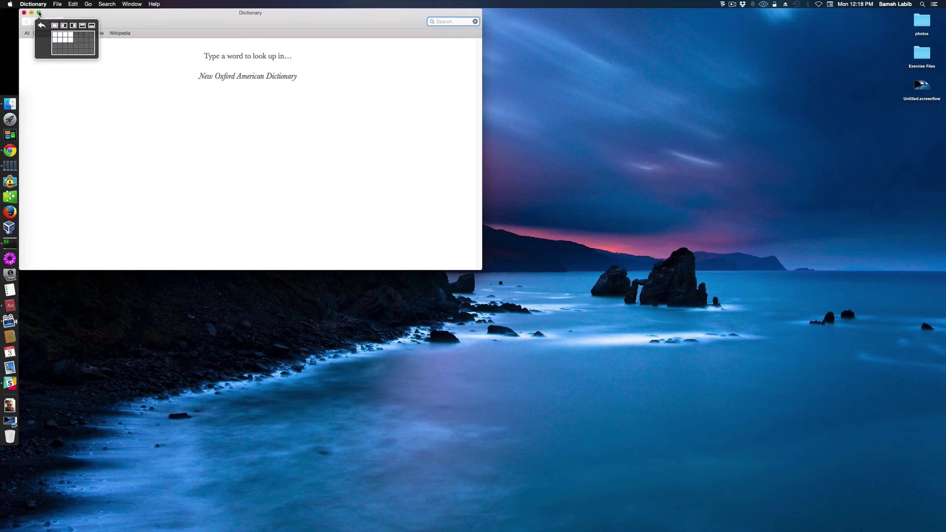
{"action": "left_click", "coordinate": [73, 26]}
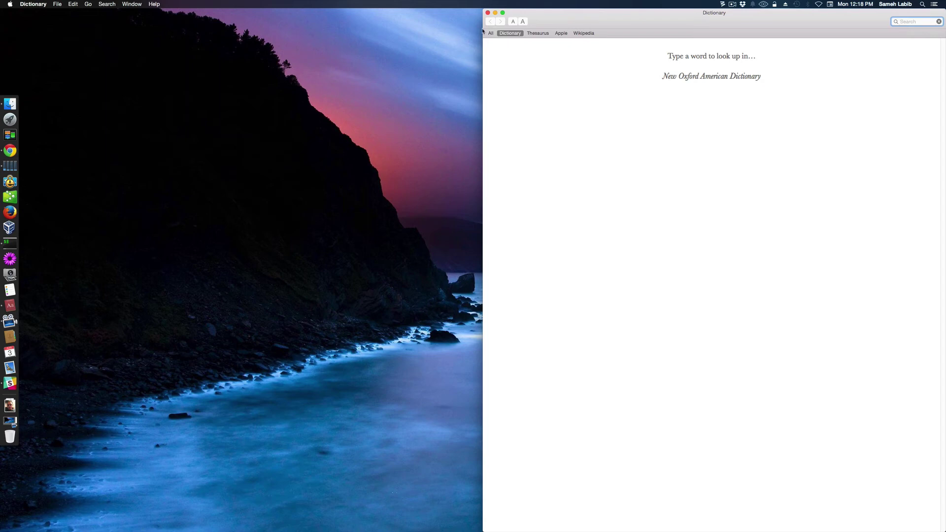
Step: Apply Moom's top-left quarter preset to Dictionary, then its center preset
{"action": "mouse_move", "coordinate": [503, 14]}
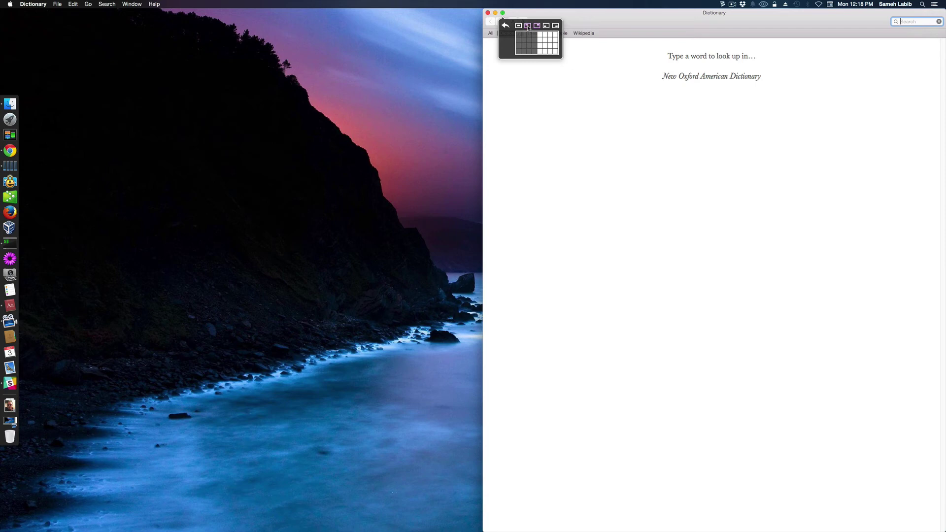
{"action": "left_click", "coordinate": [527, 27]}
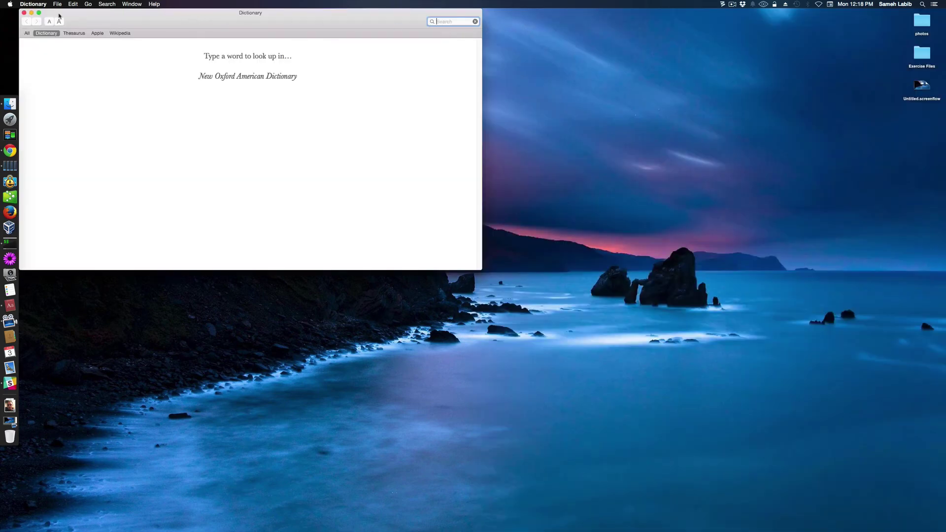
{"action": "mouse_move", "coordinate": [39, 13]}
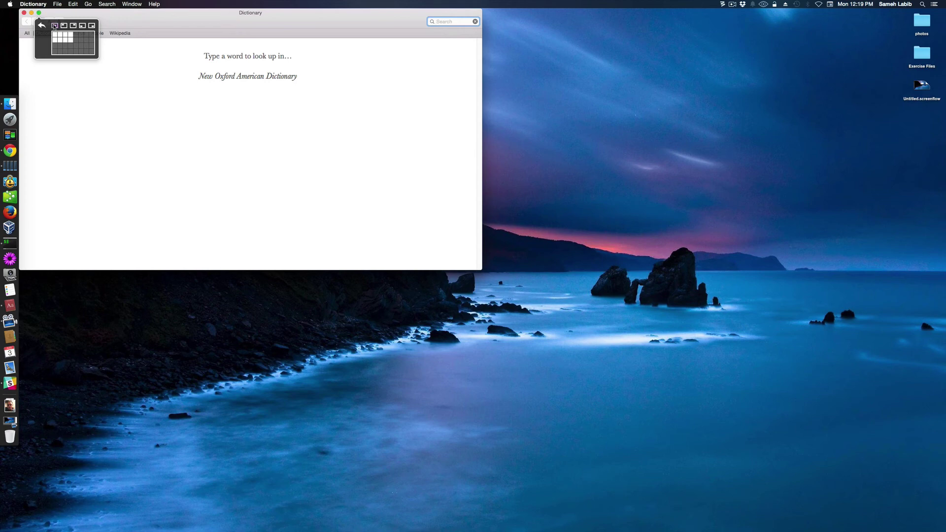
{"action": "left_click", "coordinate": [55, 26]}
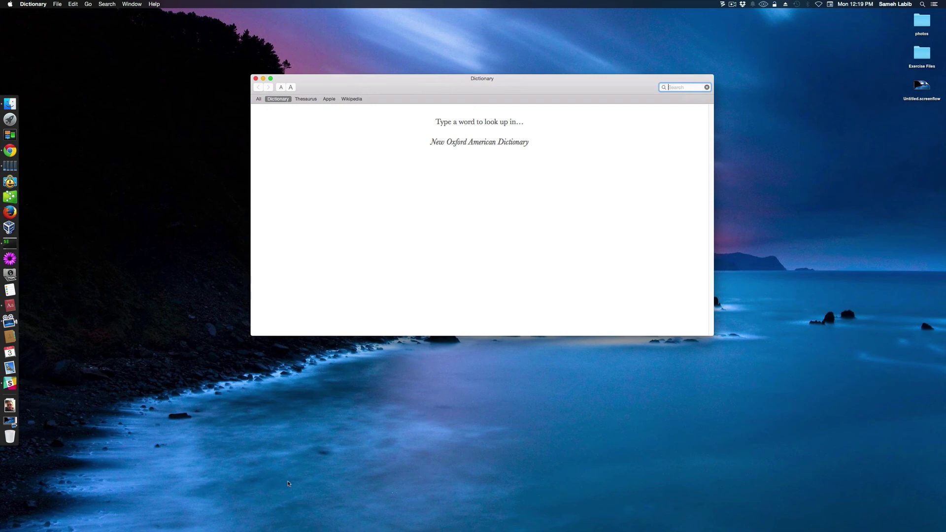
Step: Place Dictionary in the top-left quadrant, then re-centre it with Moom's centre icon
{"action": "mouse_move", "coordinate": [271, 79]}
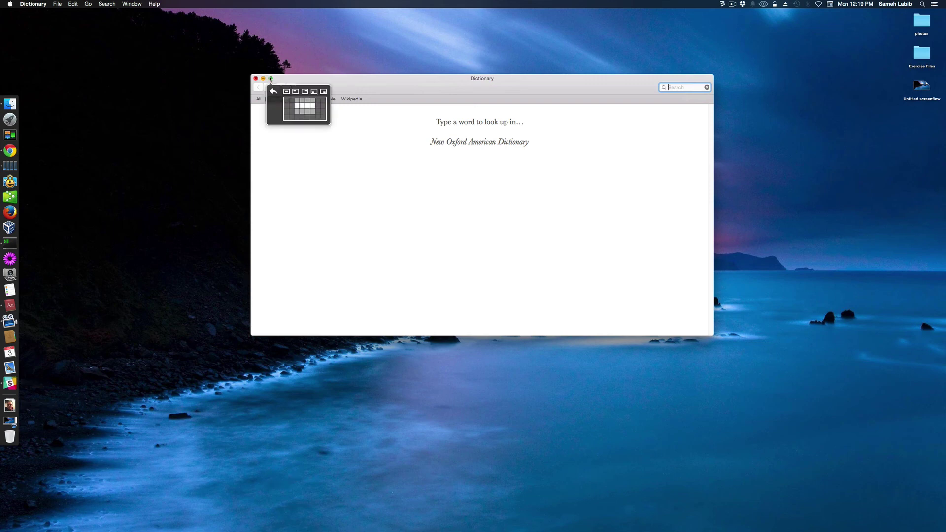
{"action": "left_click", "coordinate": [296, 92]}
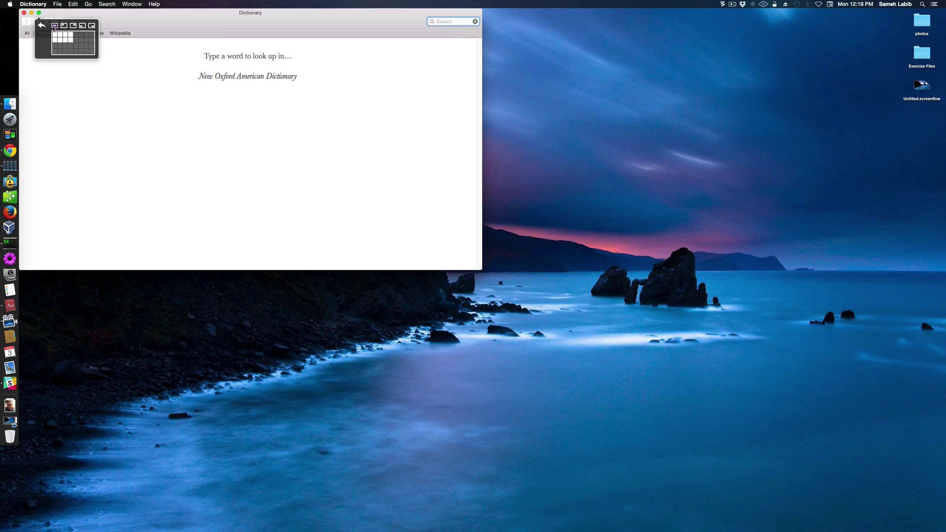
{"action": "left_click", "coordinate": [55, 26]}
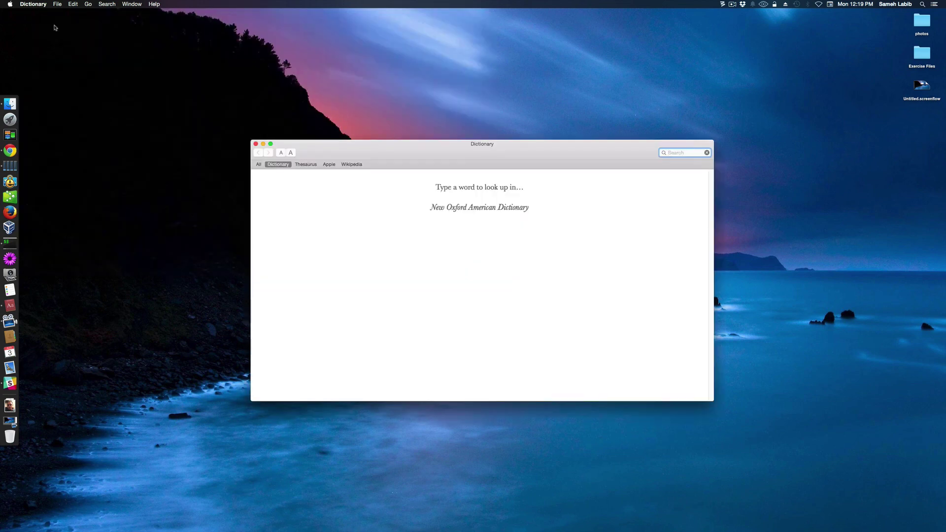